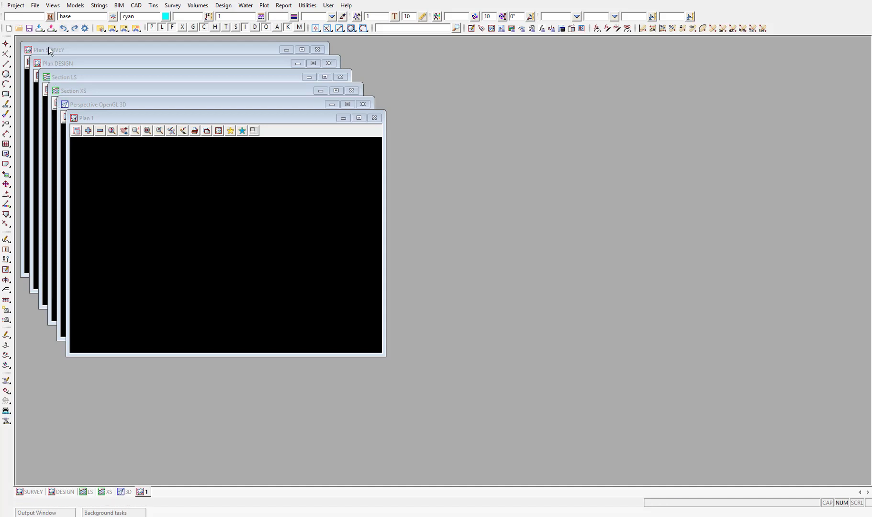
Step: Show the File menu's Data input submenu listing the import formats
{"action": "left_click", "coordinate": [37, 7]}
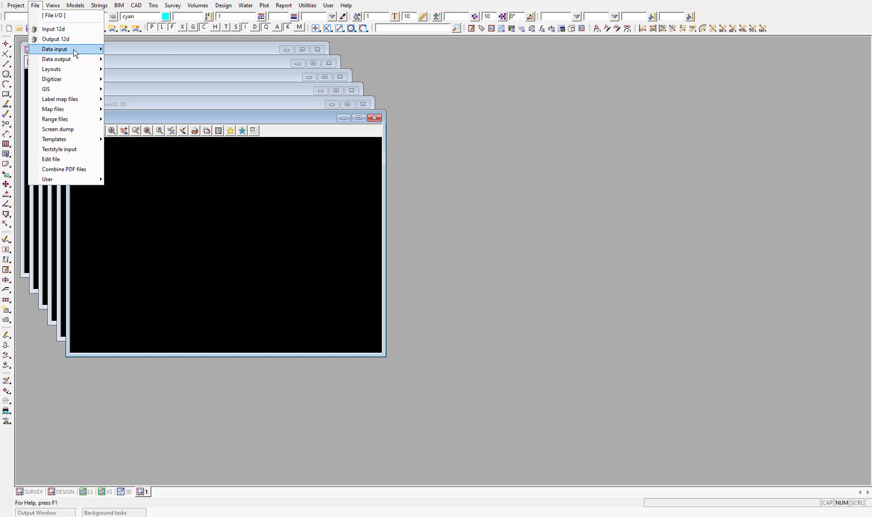
{"action": "mouse_move", "coordinate": [74, 50]}
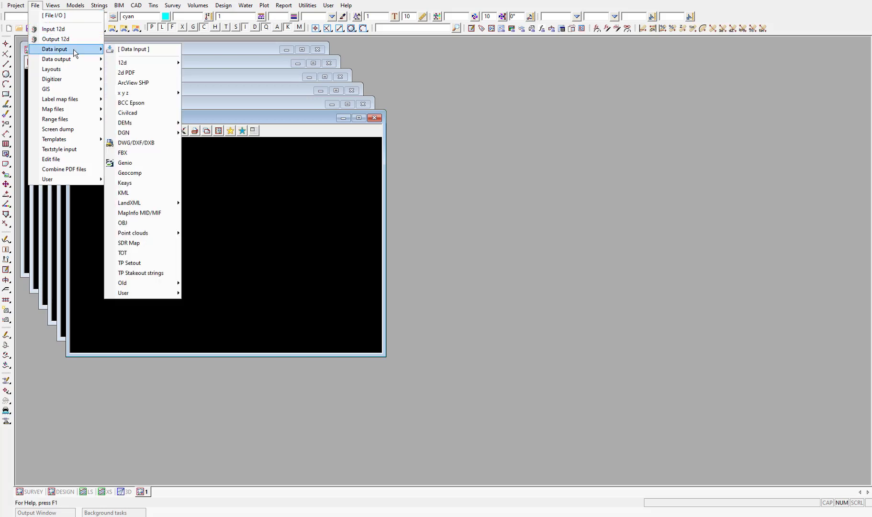
{"action": "left_click", "coordinate": [126, 49]}
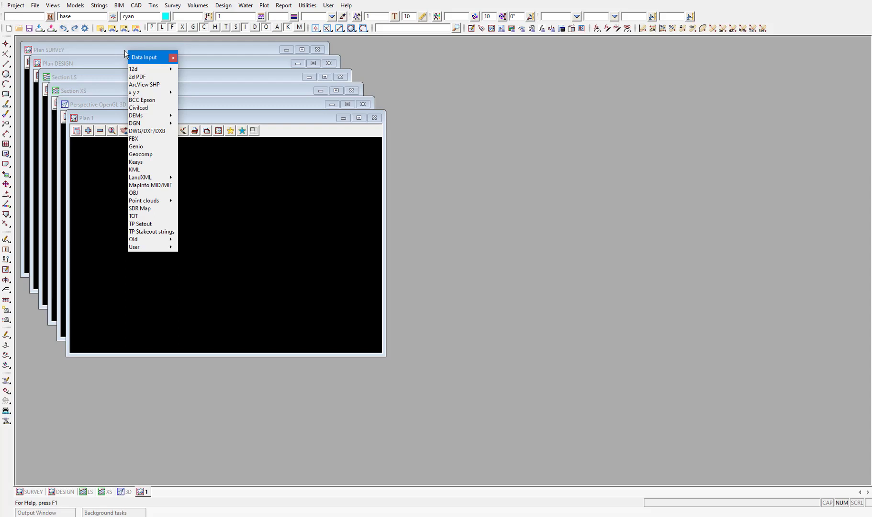
{"action": "left_click", "coordinate": [137, 77]}
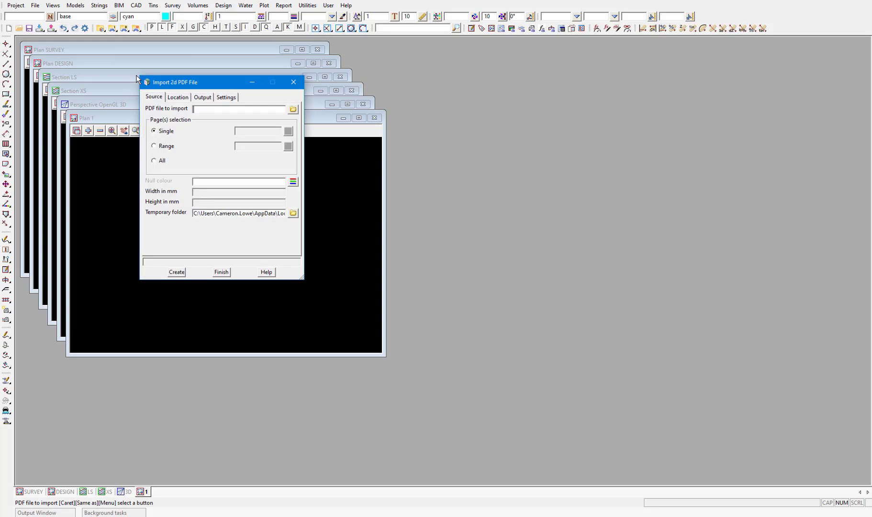
{"action": "left_click", "coordinate": [293, 83]}
Step: Tear off the Data Input submenu as a floating panel and move it to the empty grey area
{"action": "left_click", "coordinate": [31, 5]}
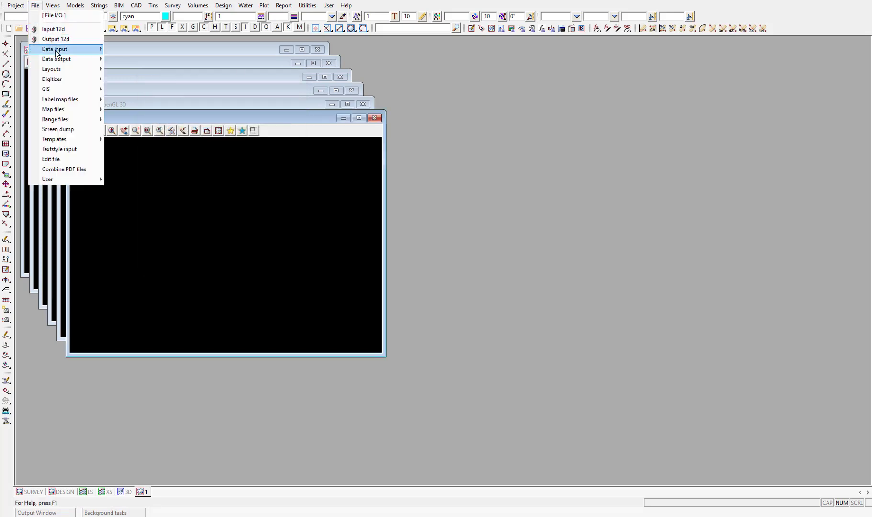
{"action": "left_click", "coordinate": [123, 50]}
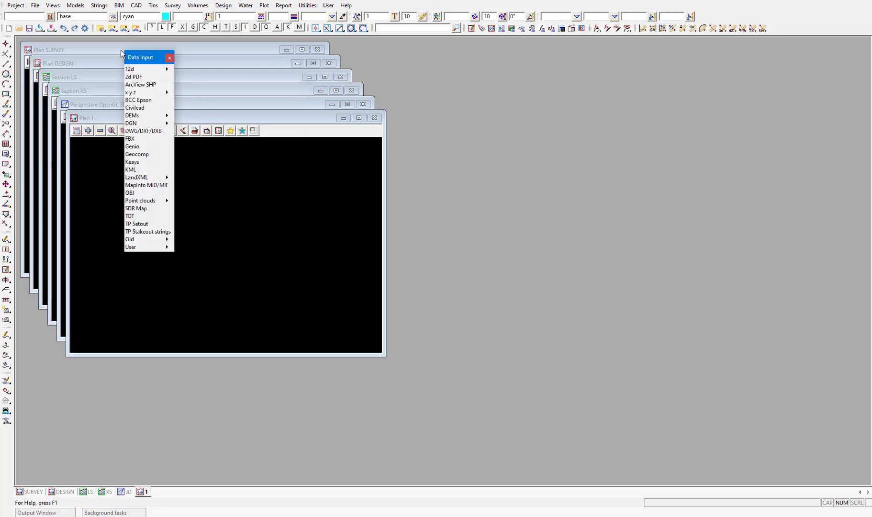
{"action": "left_click_drag", "start_coordinate": [135, 57], "coordinate": [440, 93]}
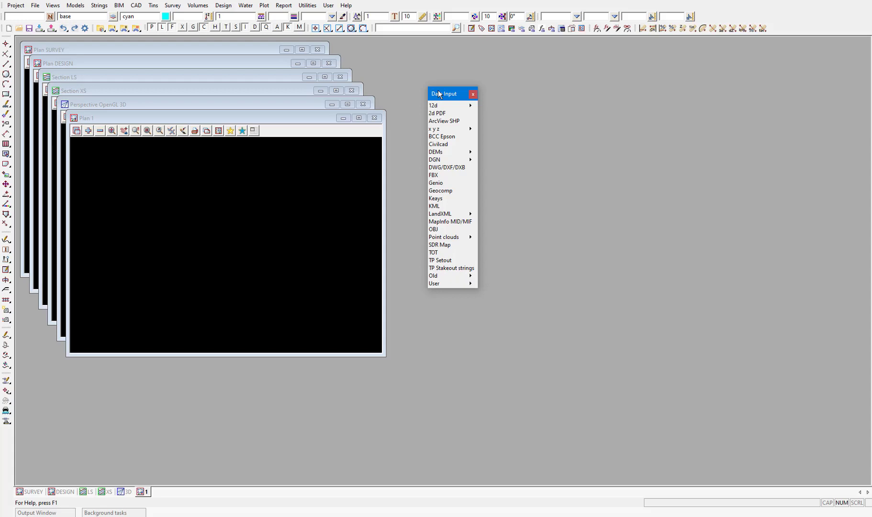
Step: Open the 2d PDF import, close it without importing, and reselect the Data Input panel
{"action": "left_click", "coordinate": [437, 113]}
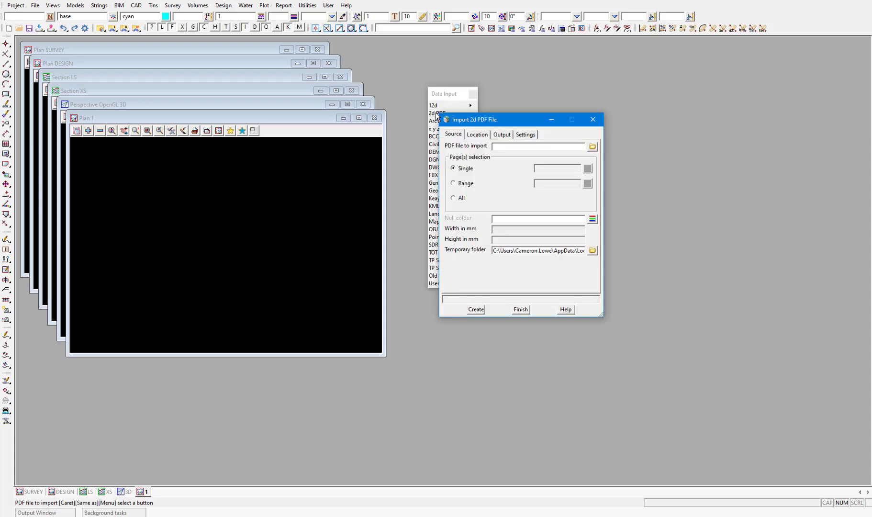
{"action": "left_click", "coordinate": [593, 120]}
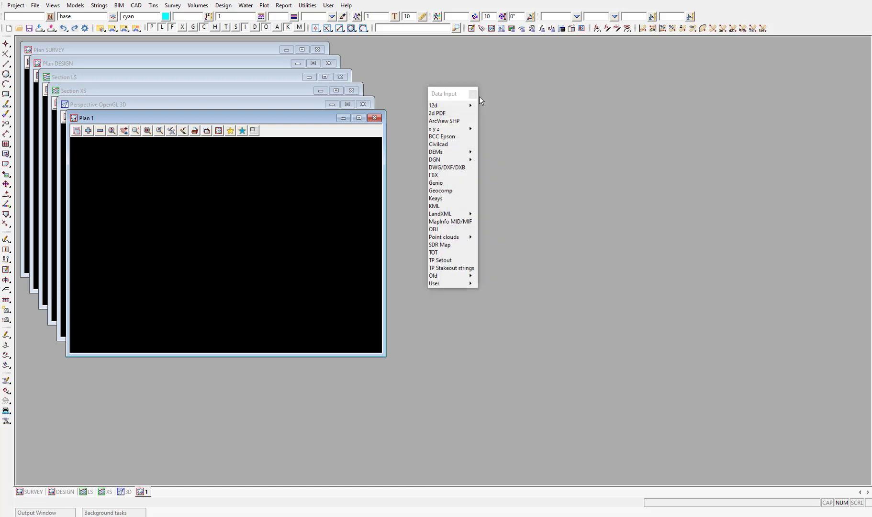
{"action": "left_click", "coordinate": [450, 96]}
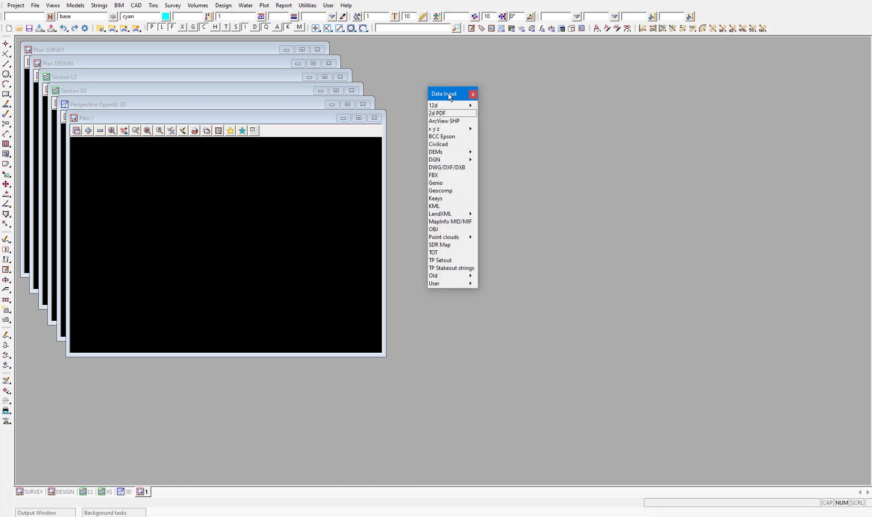
Step: Close the Data Input panel and float the CAD, Text, Symbol and Pipe control bars over the views
{"action": "left_click", "coordinate": [473, 95]}
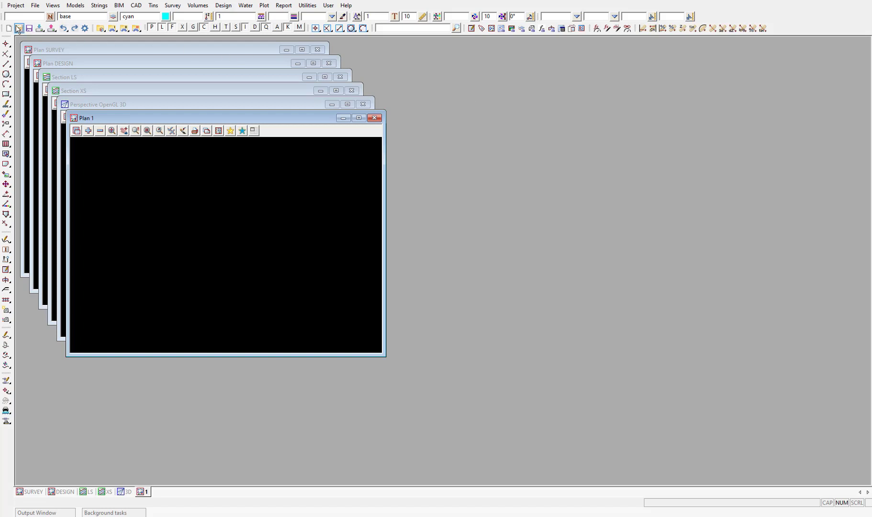
{"action": "left_click_drag", "start_coordinate": [4, 16], "coordinate": [275, 184]}
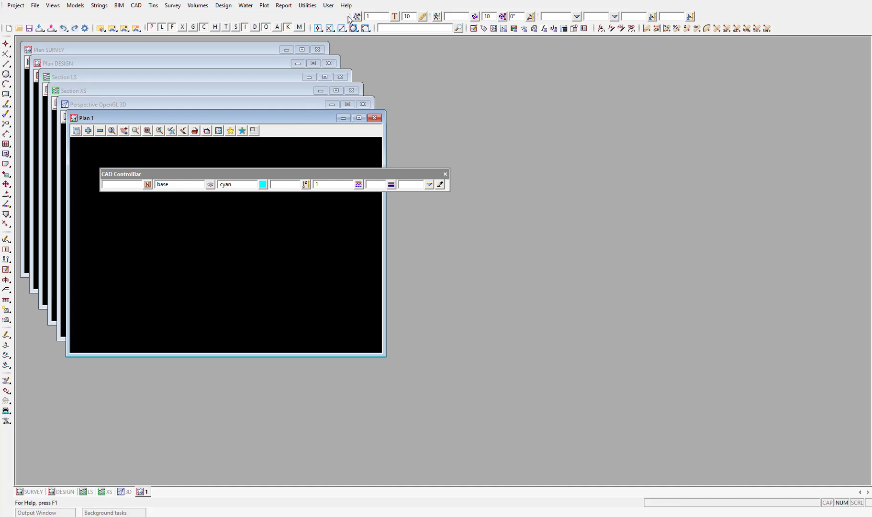
{"action": "left_click_drag", "start_coordinate": [353, 16], "coordinate": [140, 218]}
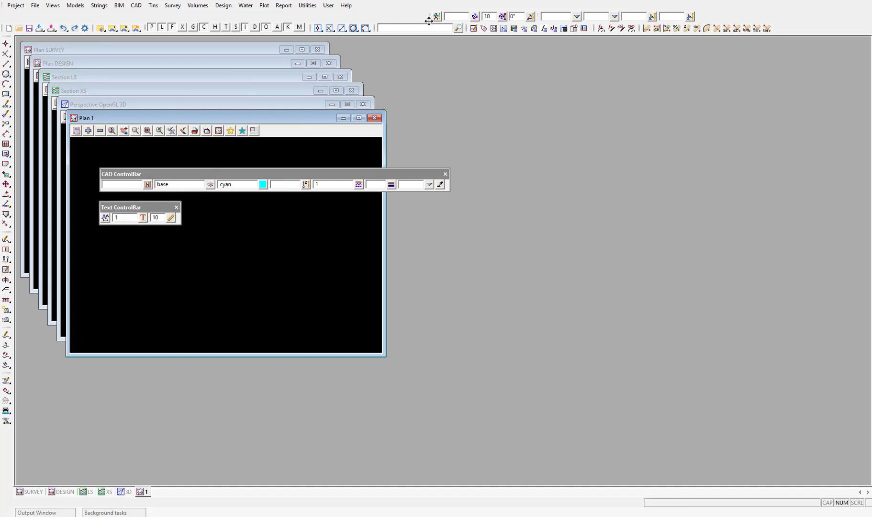
{"action": "left_click_drag", "start_coordinate": [431, 17], "coordinate": [209, 242]}
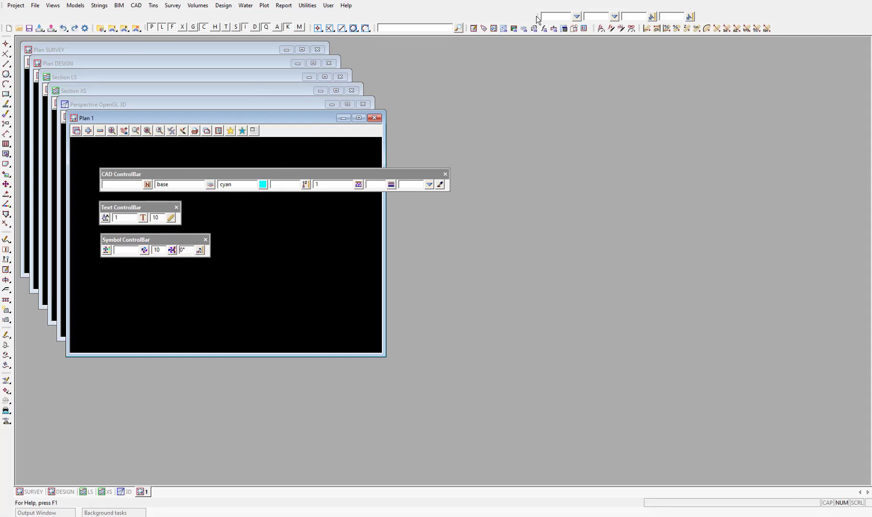
{"action": "left_click_drag", "start_coordinate": [536, 17], "coordinate": [184, 287]}
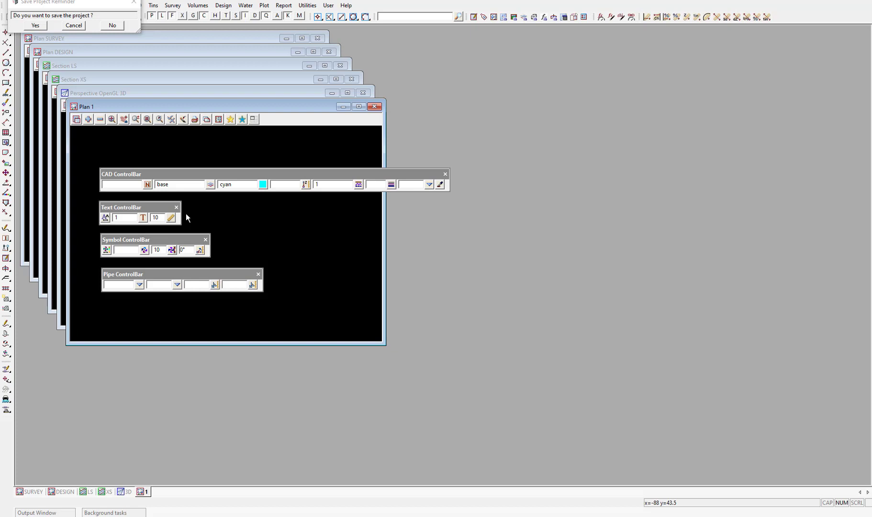
Step: Answer Yes to the save reminder and float the Quick Access toolbar over Plan 1
{"action": "left_click", "coordinate": [41, 25]}
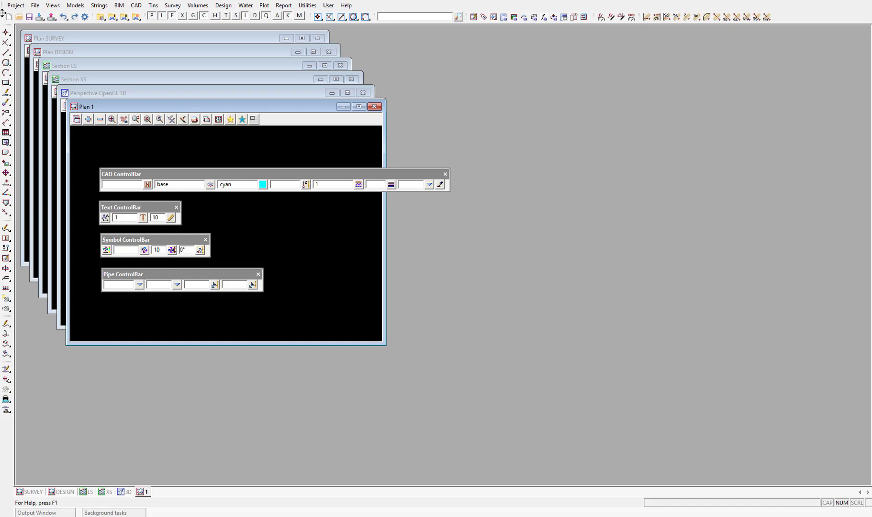
{"action": "left_click_drag", "start_coordinate": [4, 17], "coordinate": [146, 309]}
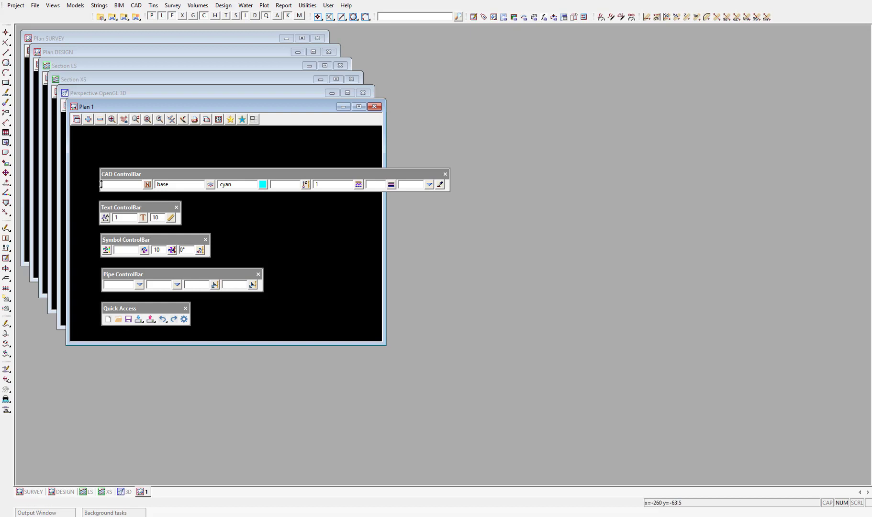
{"action": "left_click", "coordinate": [53, 5]}
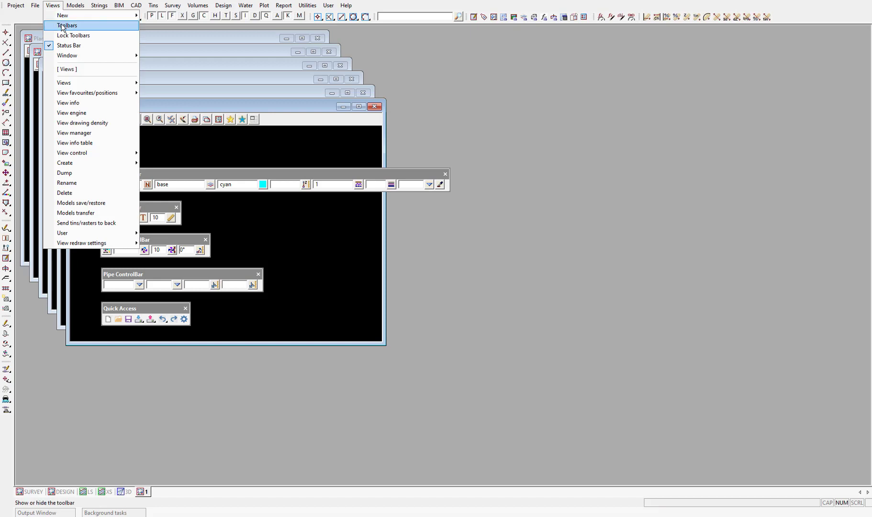
{"action": "left_click", "coordinate": [63, 26]}
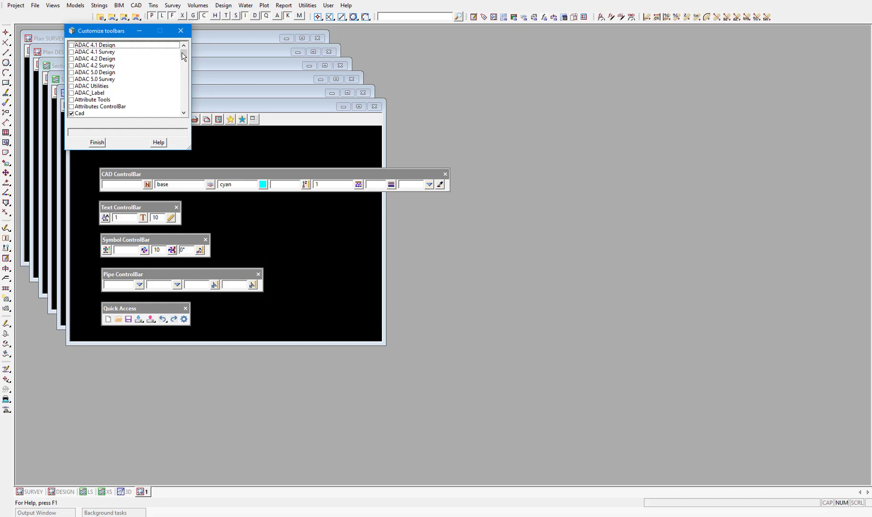
{"action": "left_click_drag", "start_coordinate": [185, 57], "coordinate": [180, 117]}
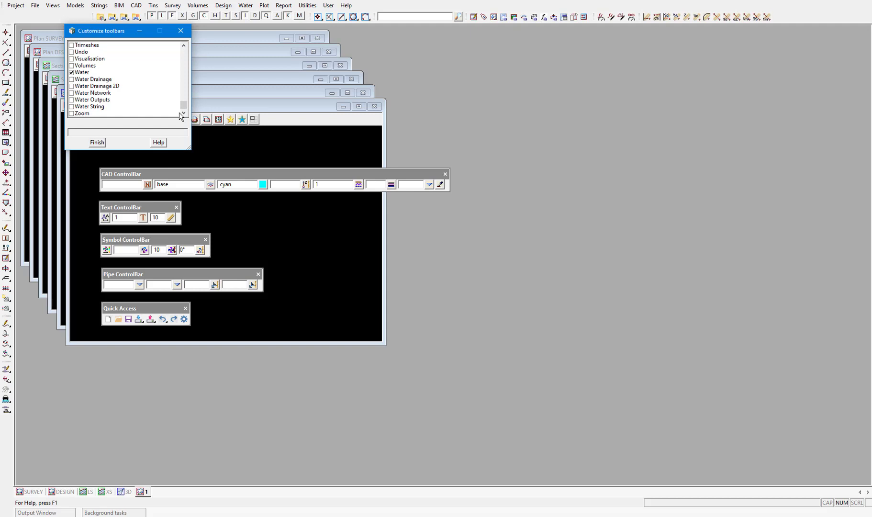
{"action": "left_click", "coordinate": [181, 31]}
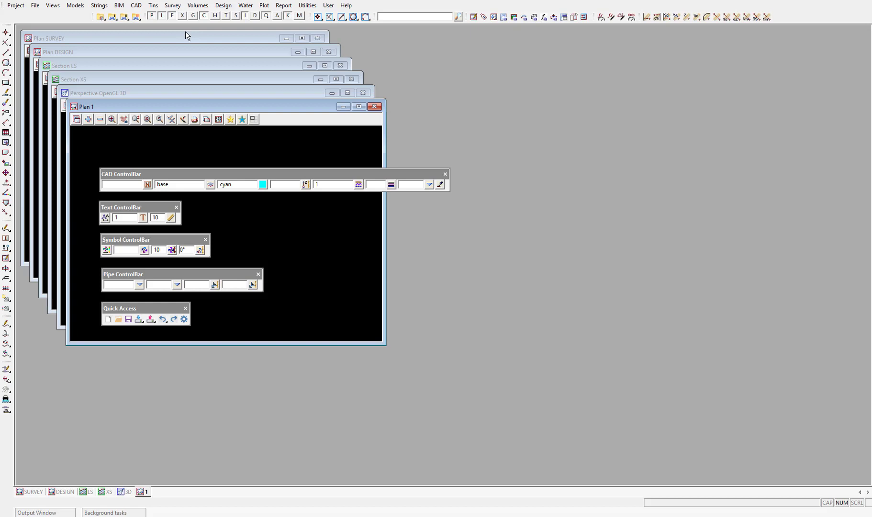
{"action": "left_click", "coordinate": [35, 6]}
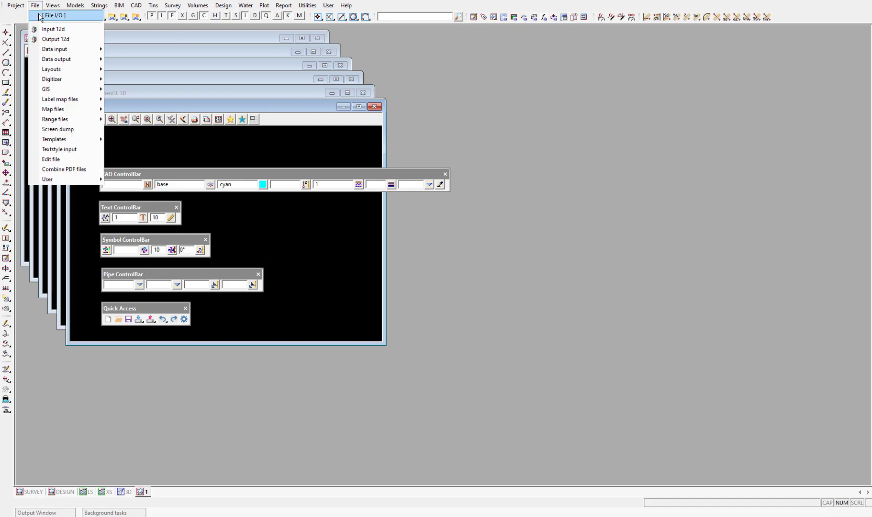
{"action": "mouse_move", "coordinate": [55, 50]}
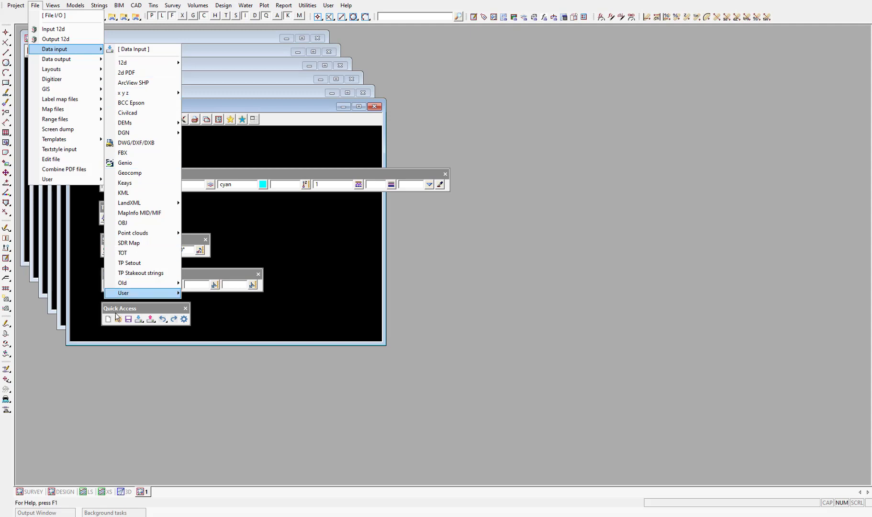
{"action": "left_click", "coordinate": [140, 331]}
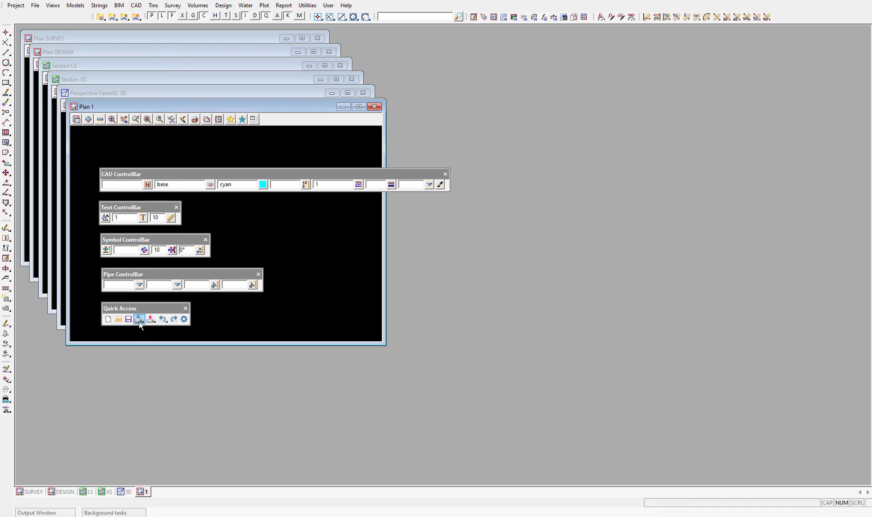
{"action": "left_click", "coordinate": [139, 320]}
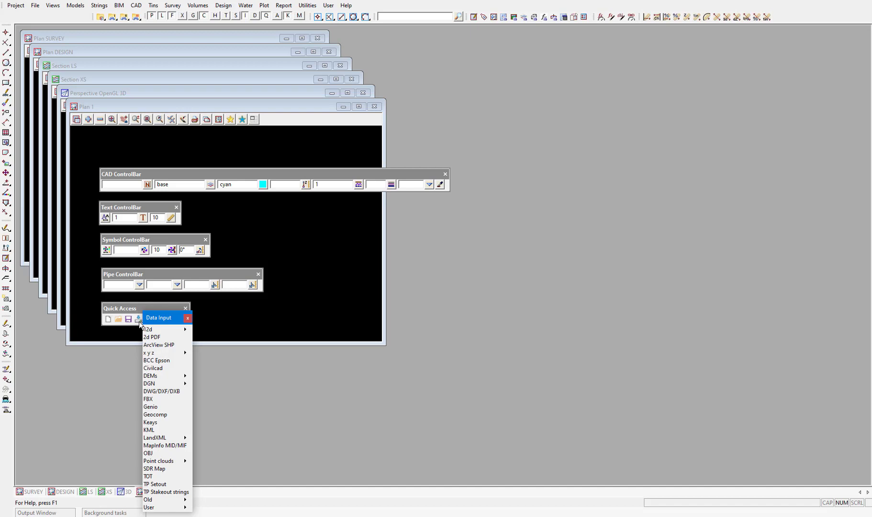
{"action": "left_click", "coordinate": [139, 297]}
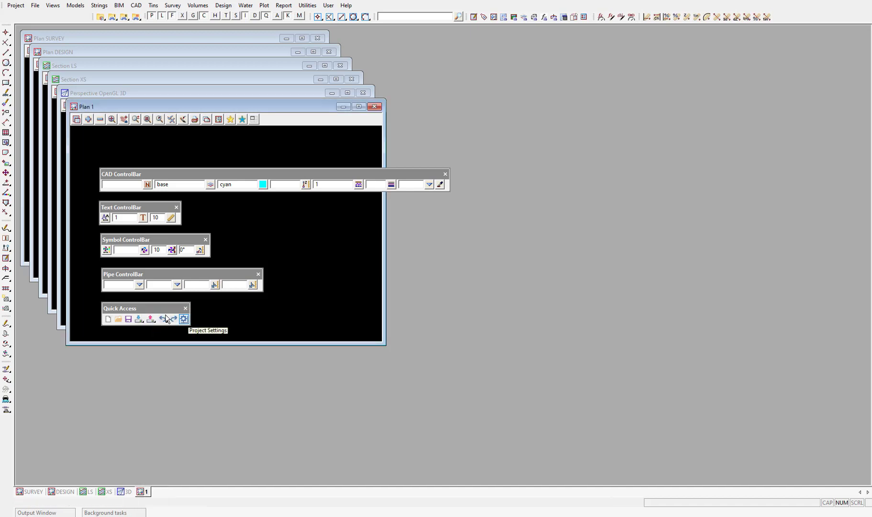
Step: Dock the Quick Access, CAD, Text, Symbol and Pipe bars back into the top toolbar rows
{"action": "left_click_drag", "start_coordinate": [139, 285], "coordinate": [41, 14]}
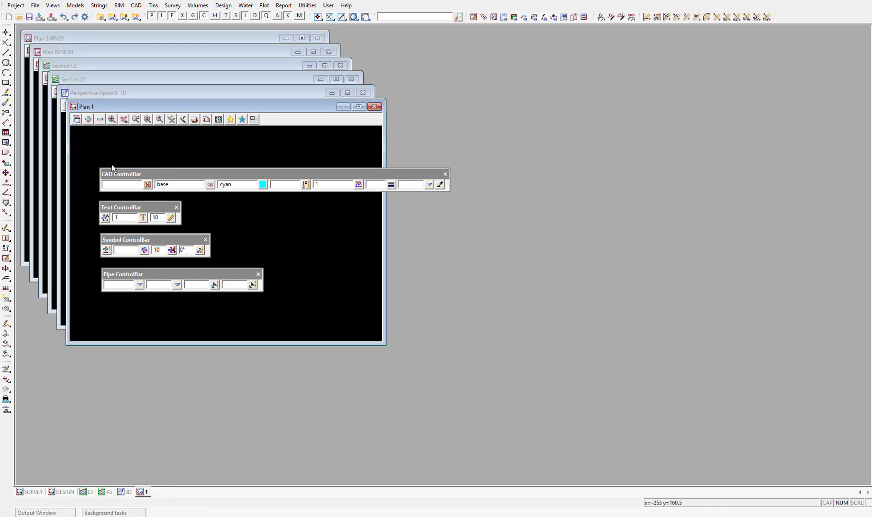
{"action": "left_click_drag", "start_coordinate": [116, 171], "coordinate": [20, 15]}
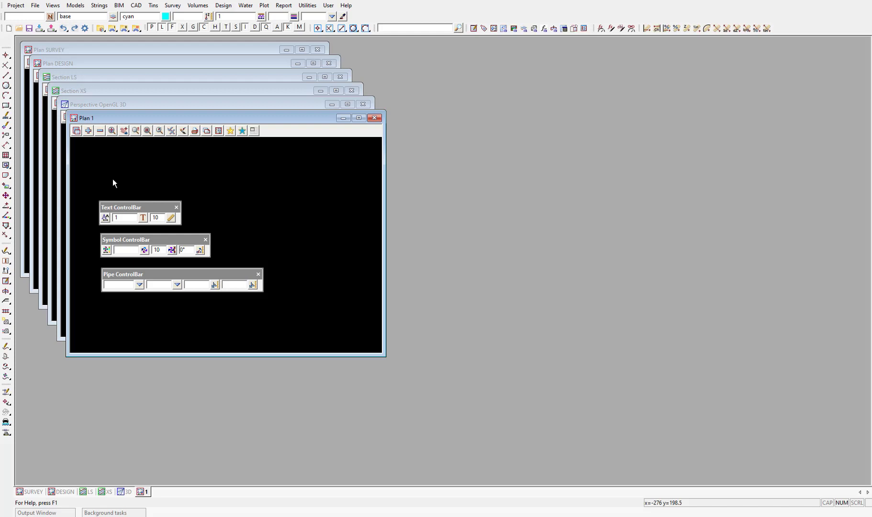
{"action": "left_click_drag", "start_coordinate": [131, 172], "coordinate": [360, 16]}
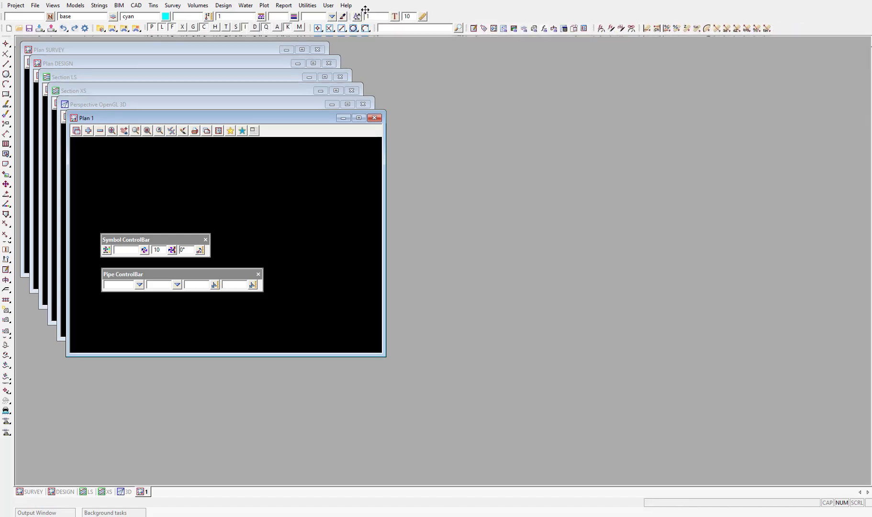
{"action": "left_click_drag", "start_coordinate": [120, 240], "coordinate": [466, 12]}
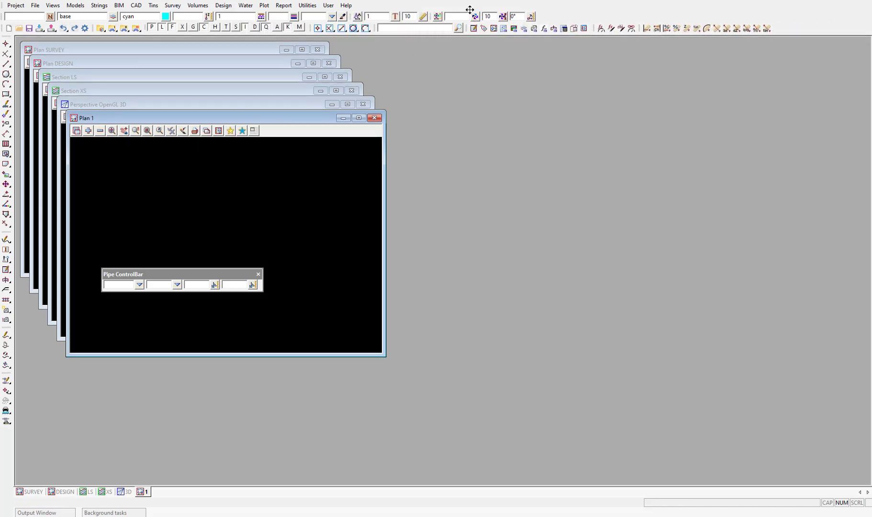
{"action": "left_click_drag", "start_coordinate": [169, 272], "coordinate": [586, 13]}
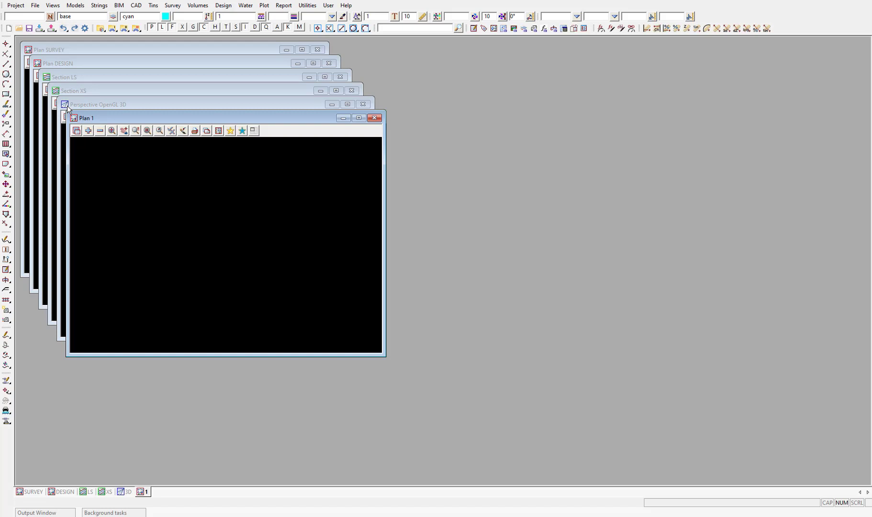
Step: Create a new Plan view, Plan 2, through Views > New > Plan
{"action": "left_click", "coordinate": [53, 6]}
{"action": "mouse_move", "coordinate": [58, 17]}
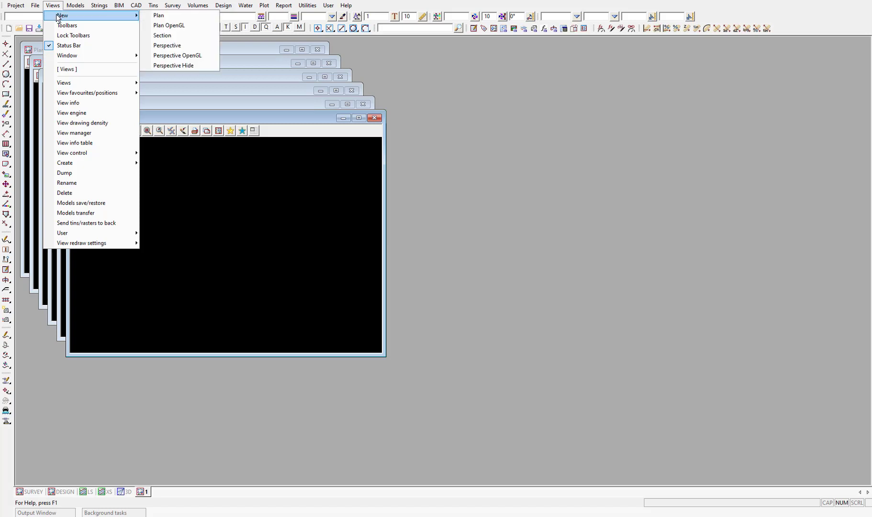
{"action": "left_click", "coordinate": [154, 16]}
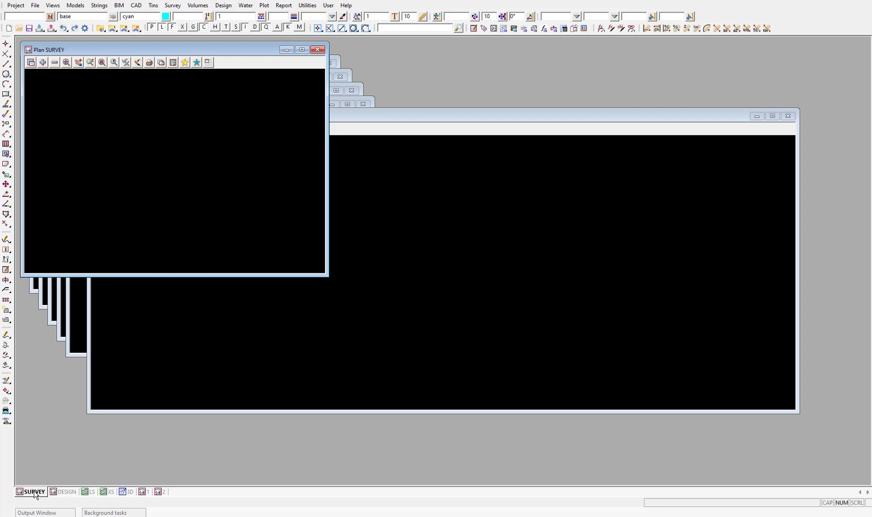
Step: Bring Plan 2 to the front and open the View Rename dialog from the Views menu
{"action": "left_click", "coordinate": [360, 116]}
{"action": "left_click", "coordinate": [53, 5]}
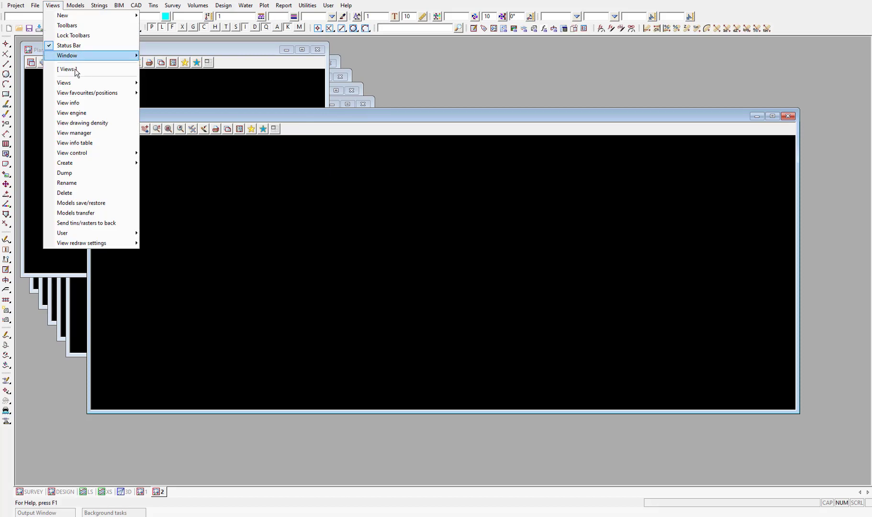
{"action": "left_click", "coordinate": [75, 182]}
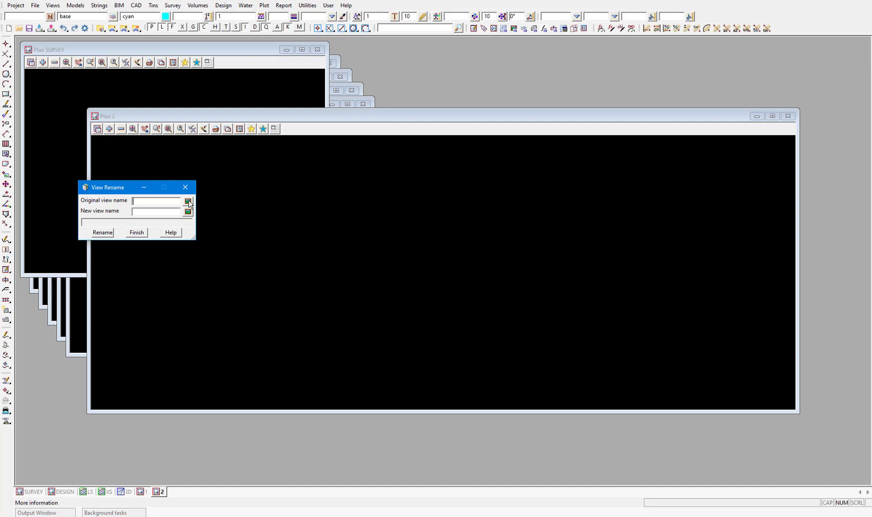
Step: Choose view 2 as the original name, enter PLAN as the new name, apply it, and select Plan PLAN
{"action": "left_click", "coordinate": [188, 201]}
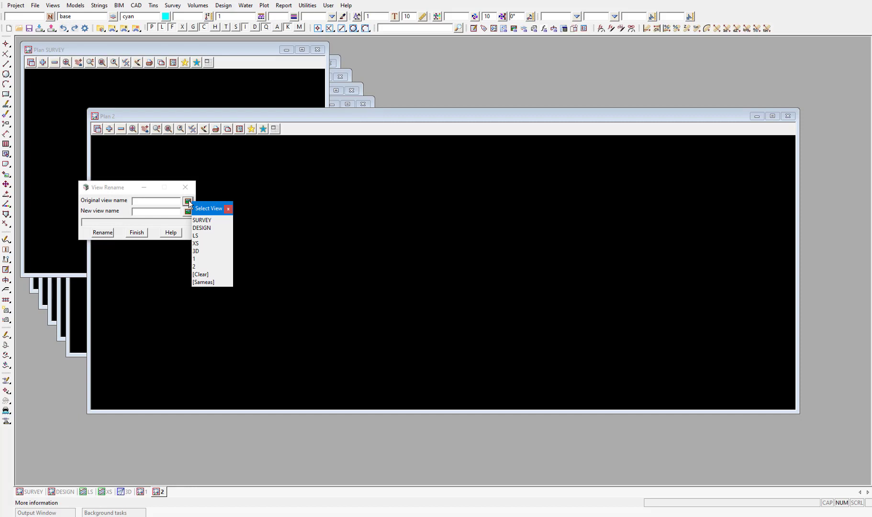
{"action": "left_click", "coordinate": [197, 267]}
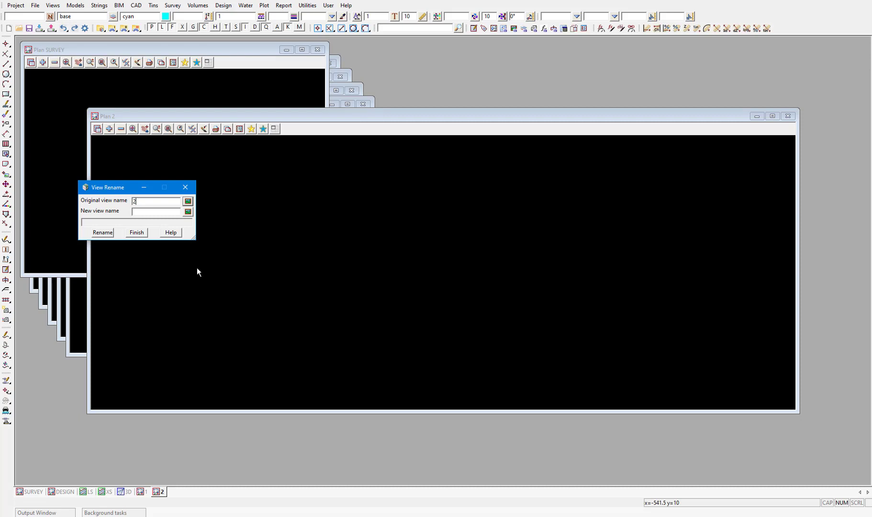
{"action": "left_click", "coordinate": [138, 211]}
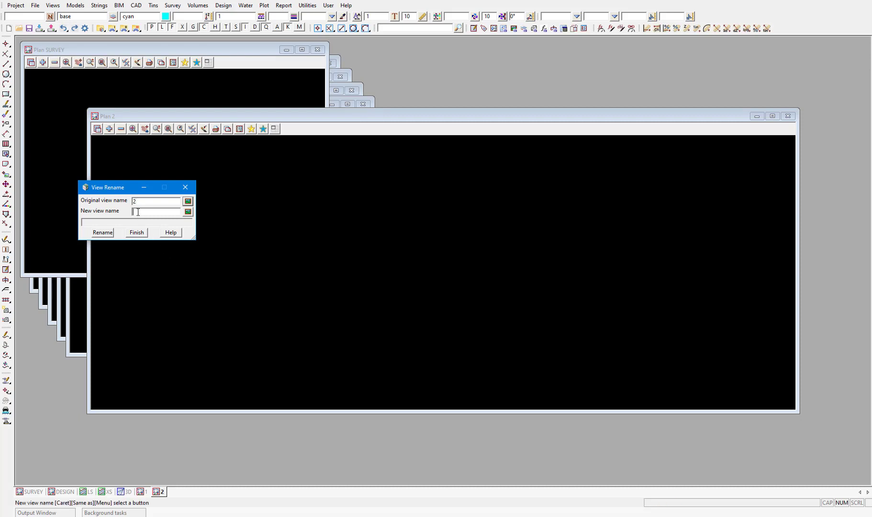
{"action": "type", "text": "PLAN"}
{"action": "left_click", "coordinate": [102, 232]}
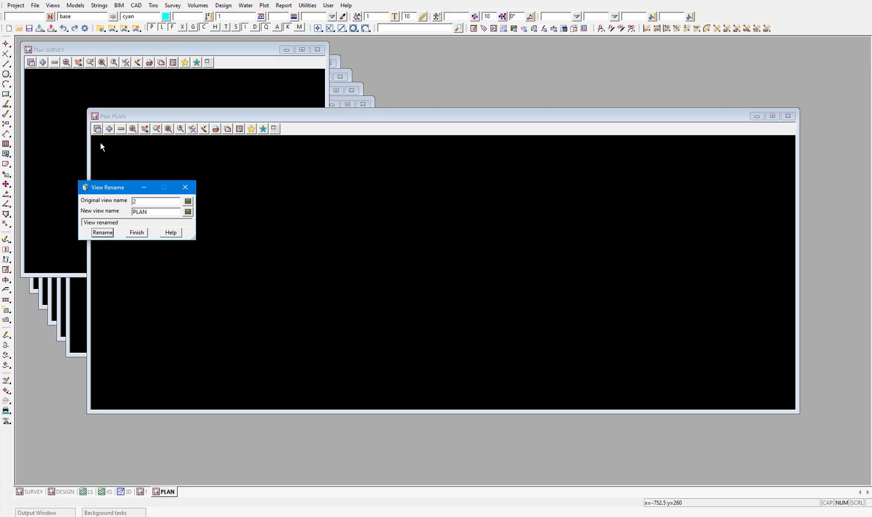
{"action": "left_click", "coordinate": [113, 117]}
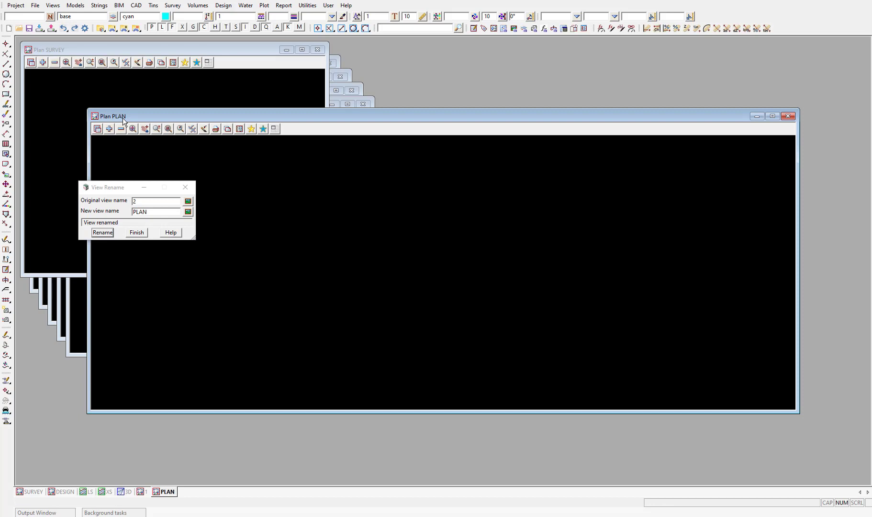
Step: Finish the rename, narrow the Plan PLAN window, and show its window placement panel
{"action": "left_click", "coordinate": [142, 232]}
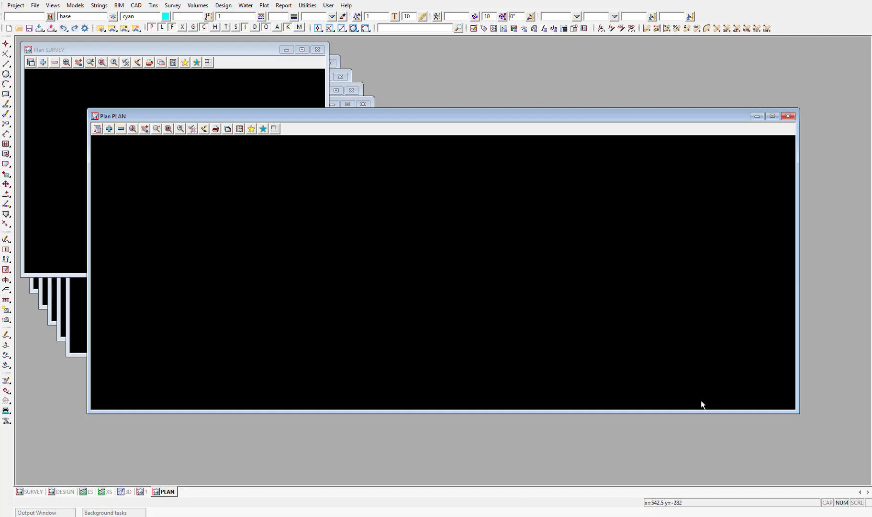
{"action": "left_click_drag", "start_coordinate": [799, 413], "coordinate": [632, 429]}
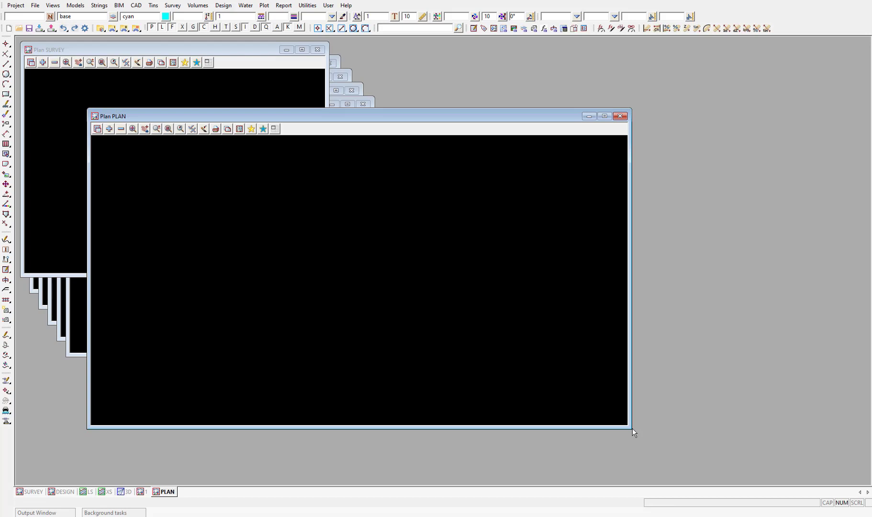
{"action": "left_click", "coordinate": [275, 129]}
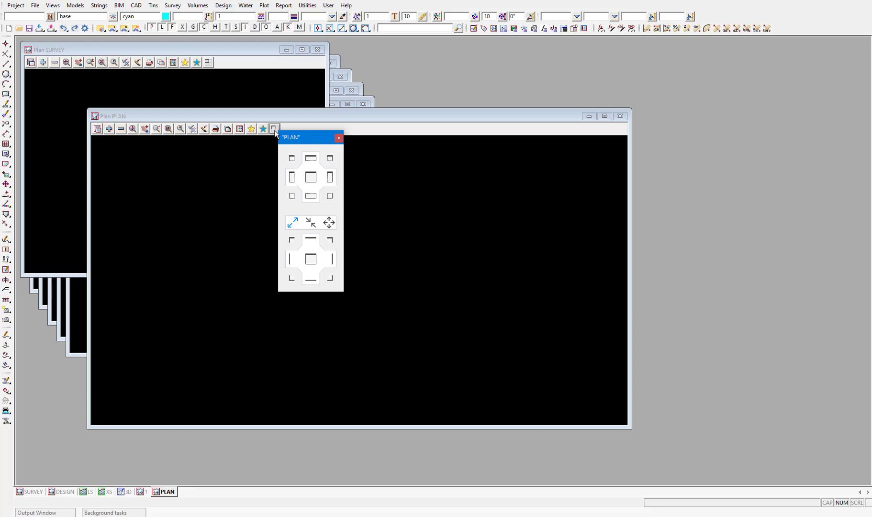
Step: Dock the Plan PLAN window to fill the left half of the workspace
{"action": "left_click", "coordinate": [292, 178]}
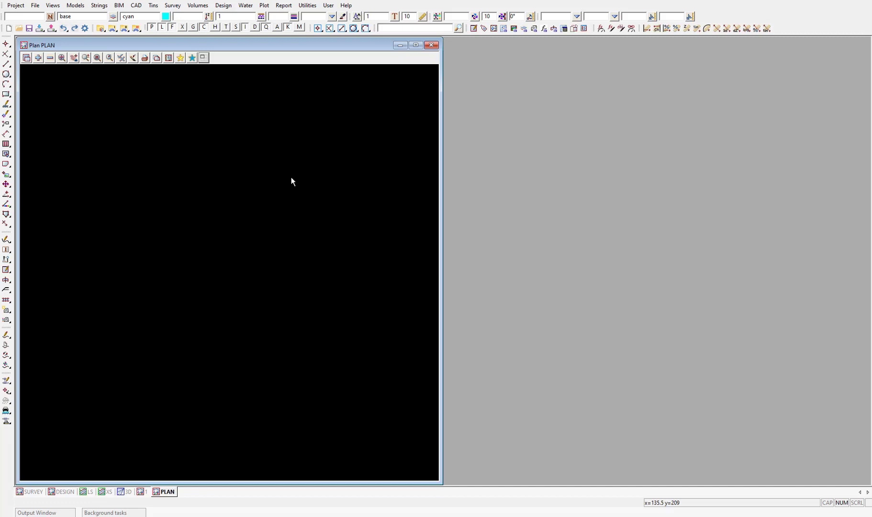
Step: Close the Plan PLAN view window and confirm with Yes, bringing Plan 1 to the front
{"action": "left_click", "coordinate": [431, 46]}
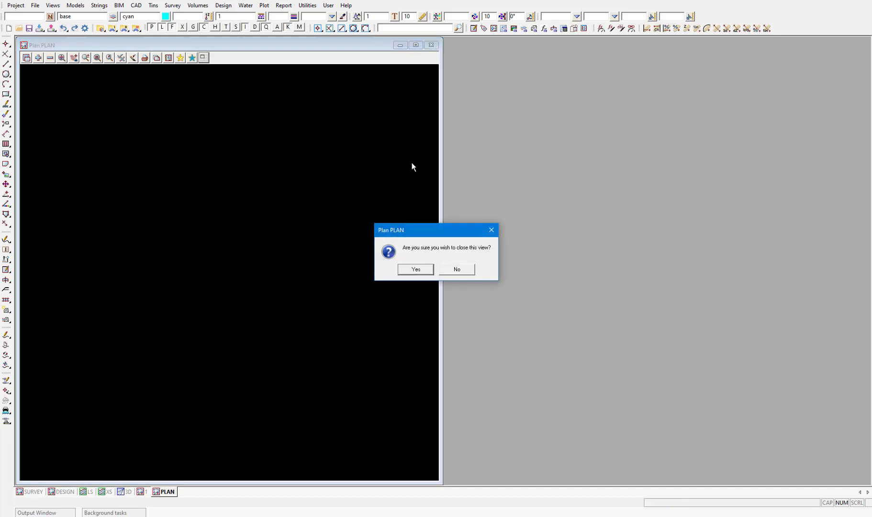
{"action": "left_click", "coordinate": [416, 270]}
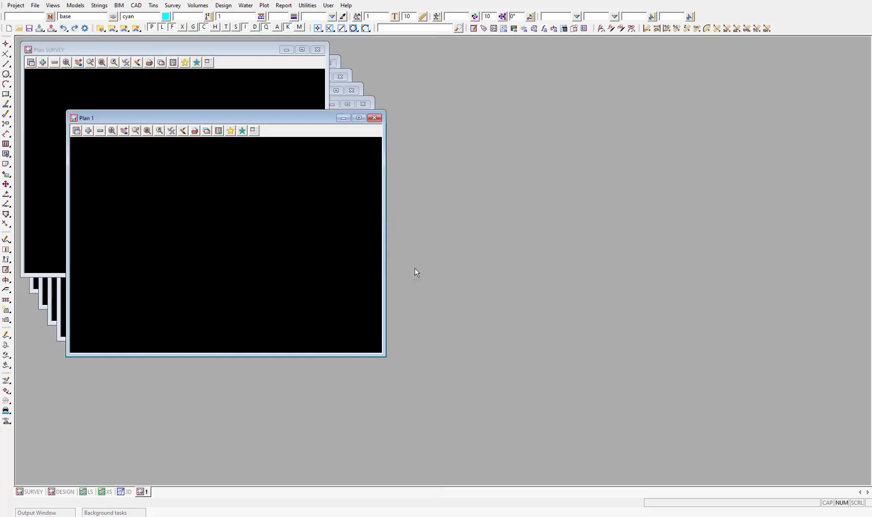